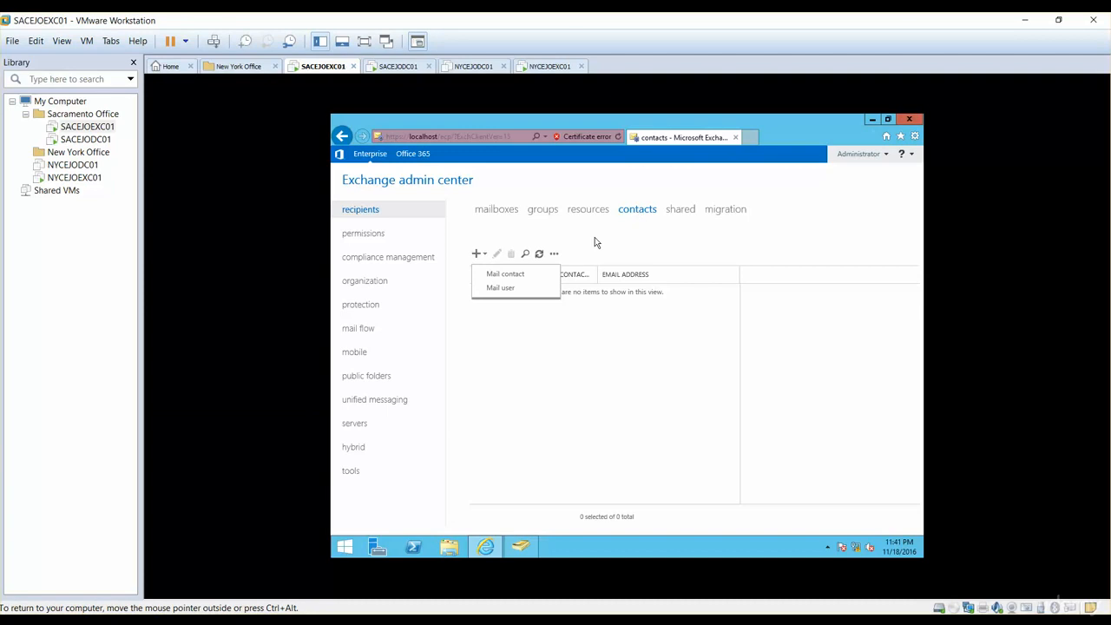
# - Start a new mail contact and enter the contact's first name, initials and last name
pyautogui.click(538, 351)
pyautogui.click(482, 257)
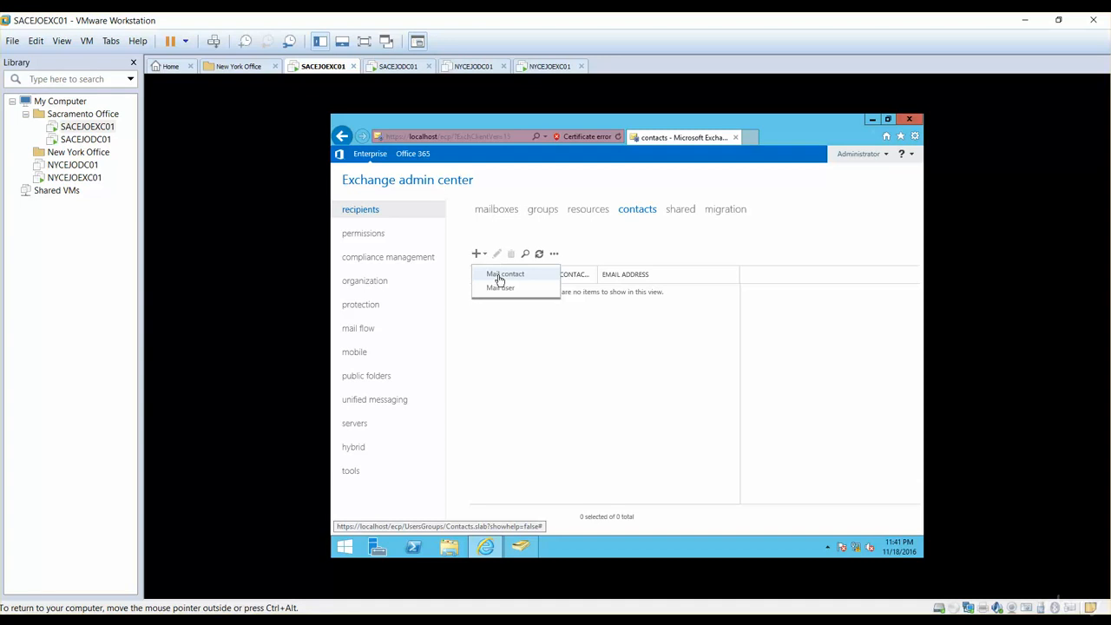
pyautogui.click(502, 274)
pyautogui.click(538, 246)
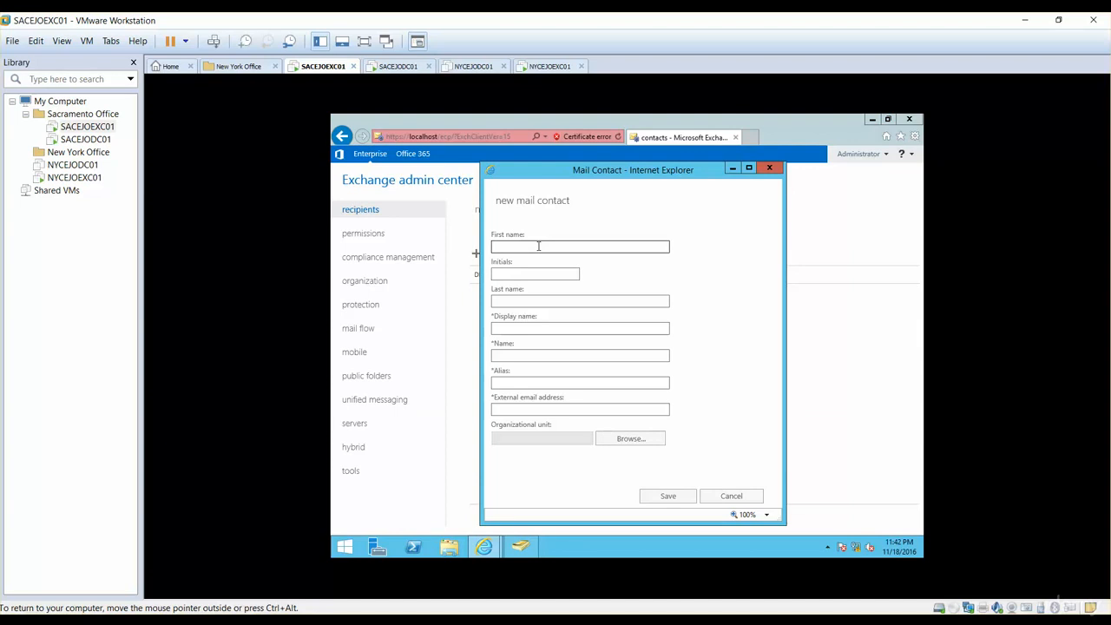
pyautogui.write('Danver')
pyautogui.press('Tab')
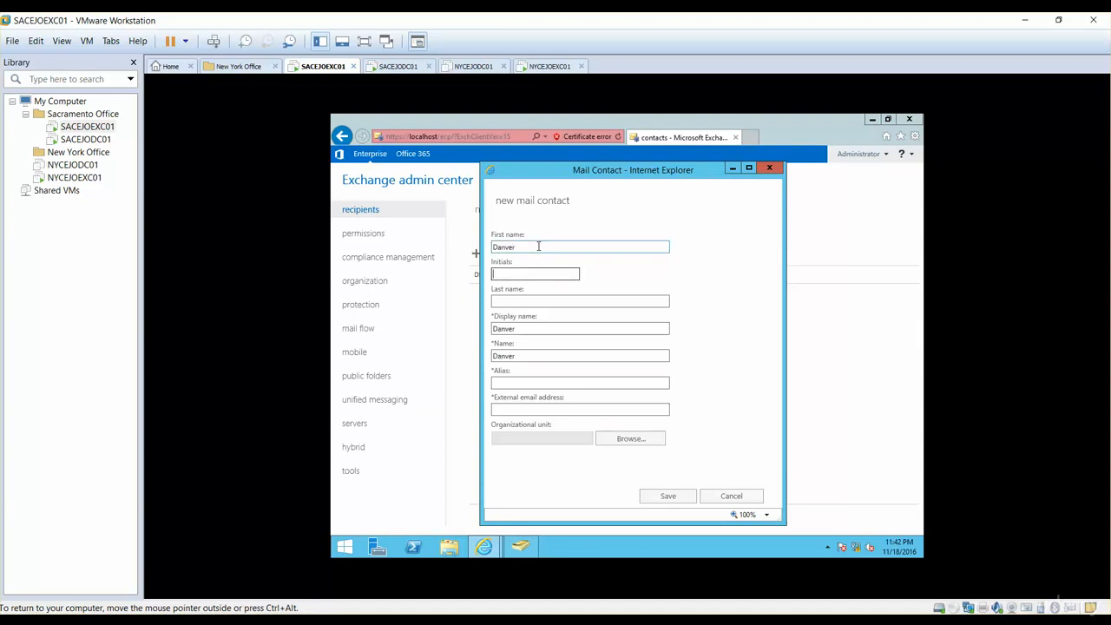
pyautogui.press('Tab')
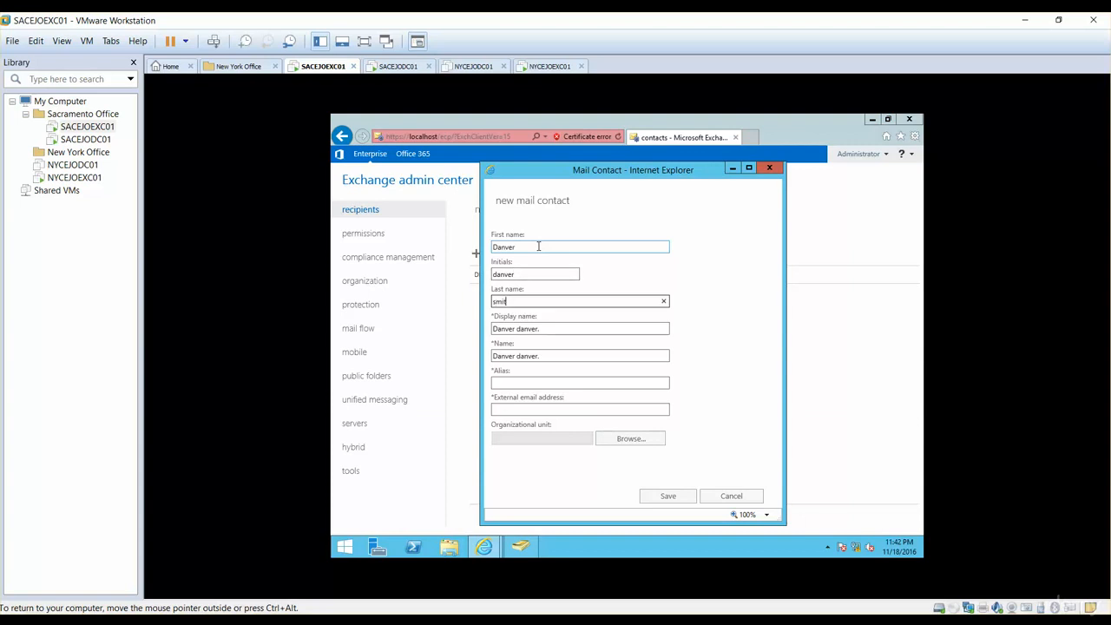
pyautogui.press('Tab')
pyautogui.press('Tab')
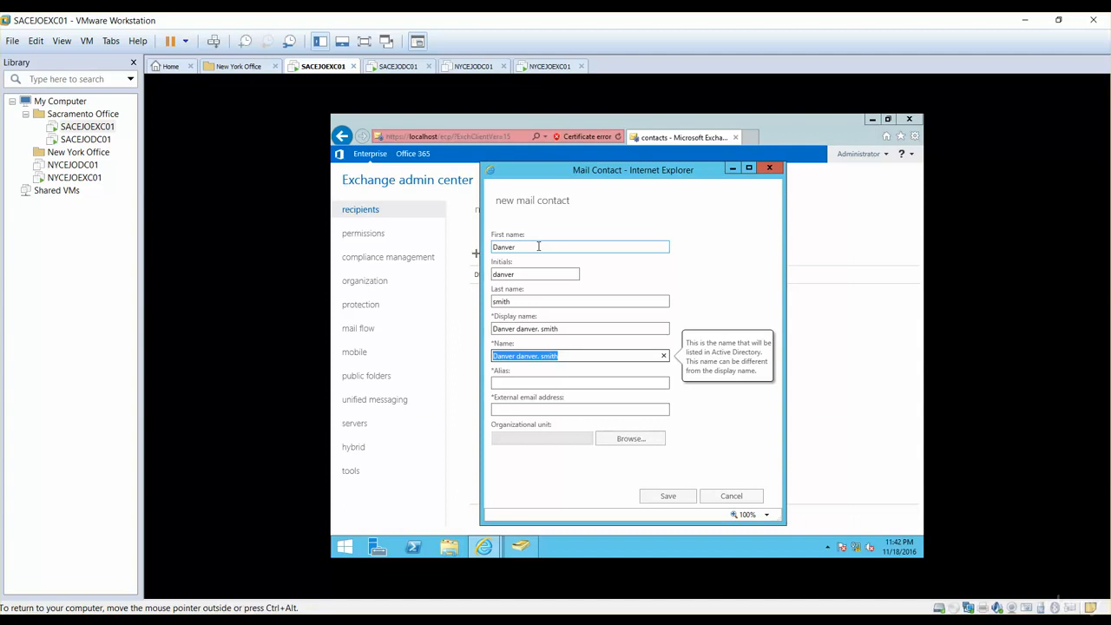
# - Fill in the mail contact's alias and external email address
pyautogui.press('Tab')
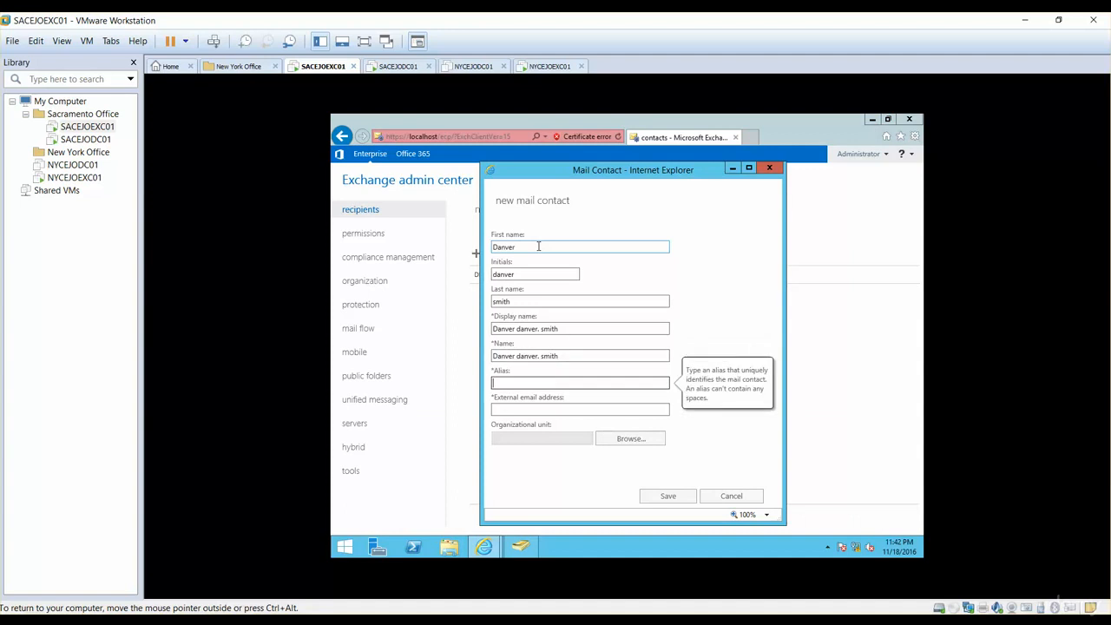
pyautogui.write('danver')
pyautogui.press('Tab')
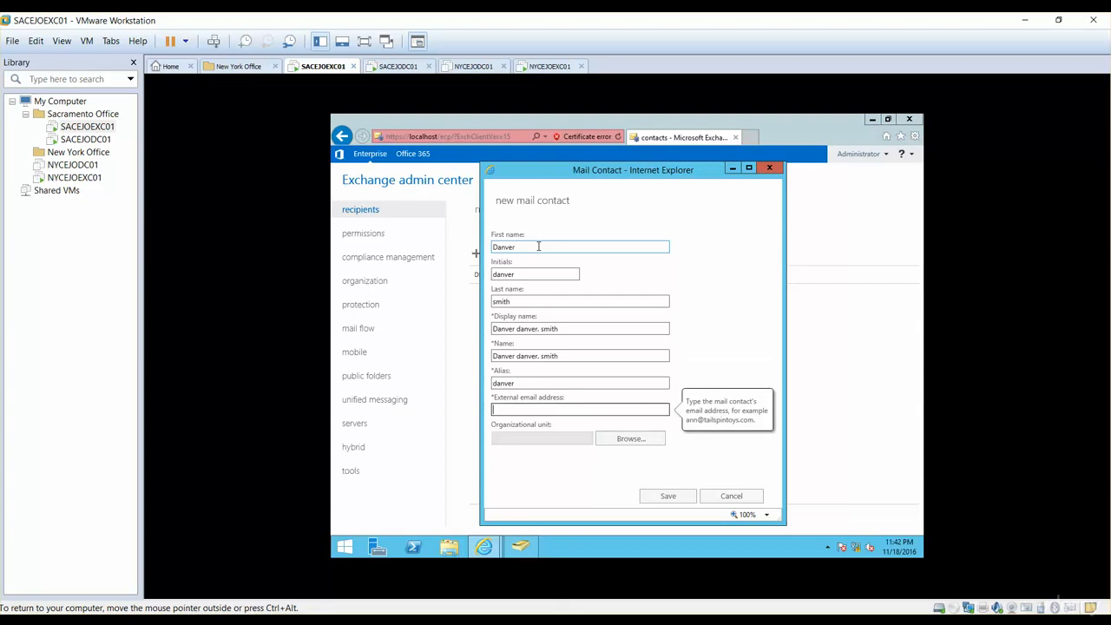
# - Set the mail contact's organizational unit to elmjotech.local/Users and save the contact
pyautogui.click(634, 443)
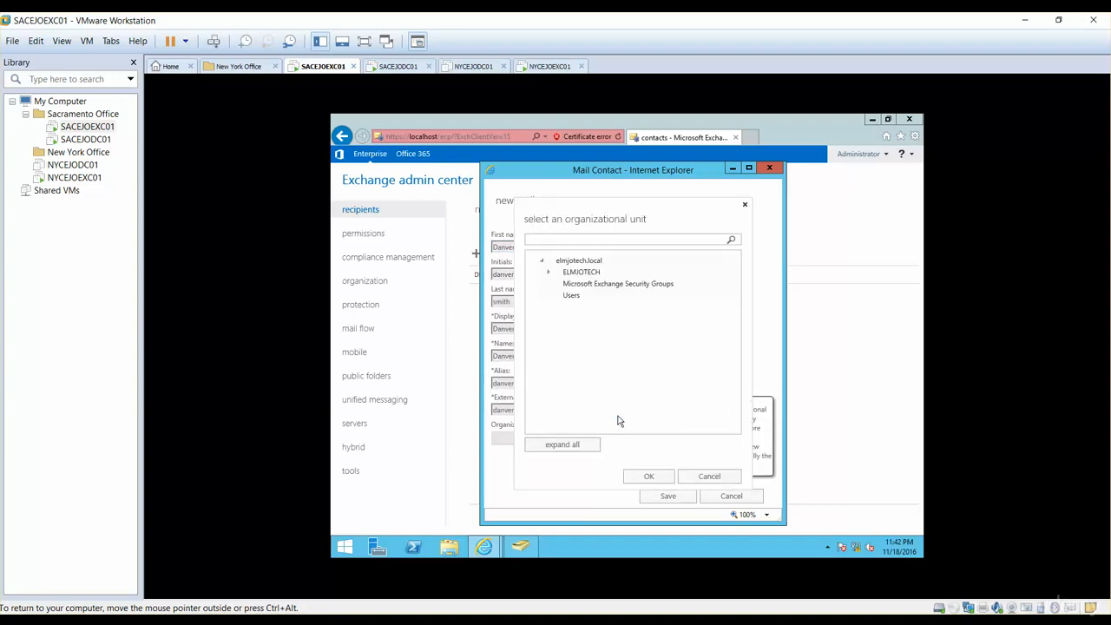
pyautogui.click(575, 295)
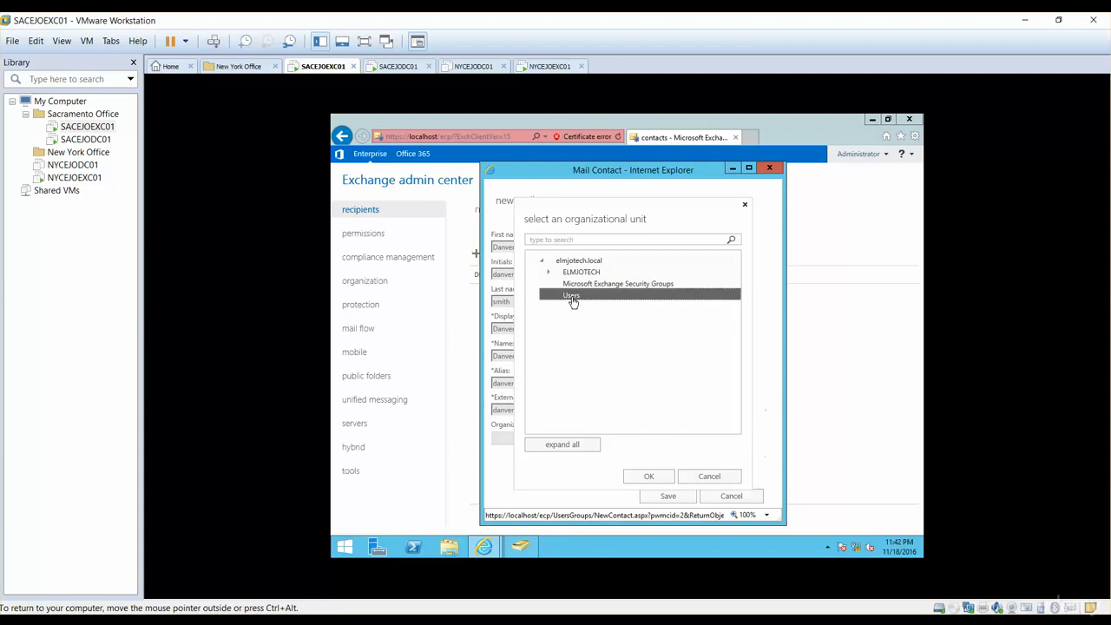
pyautogui.click(647, 476)
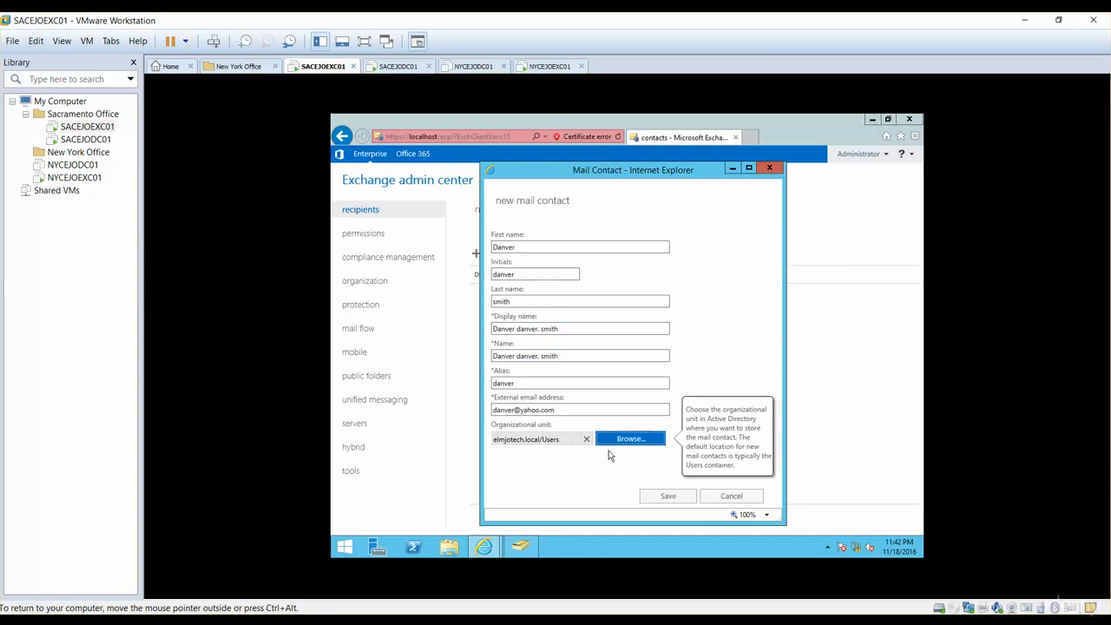
pyautogui.click(664, 493)
pyautogui.click(666, 495)
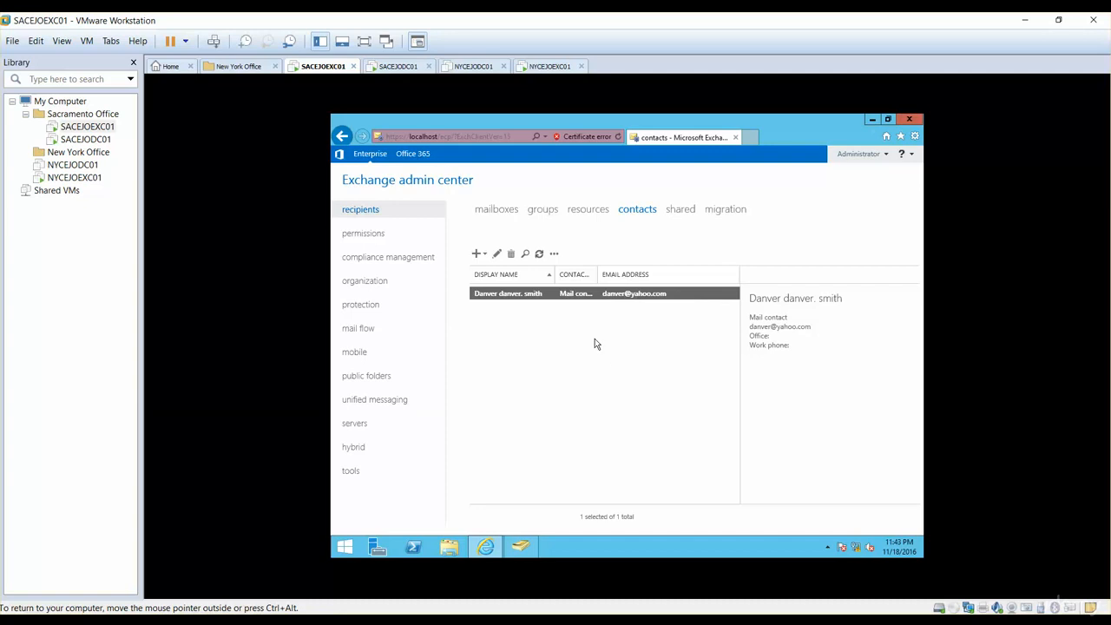
# - Start a new mail user with the alias ceo and enter its external email address
pyautogui.click(476, 253)
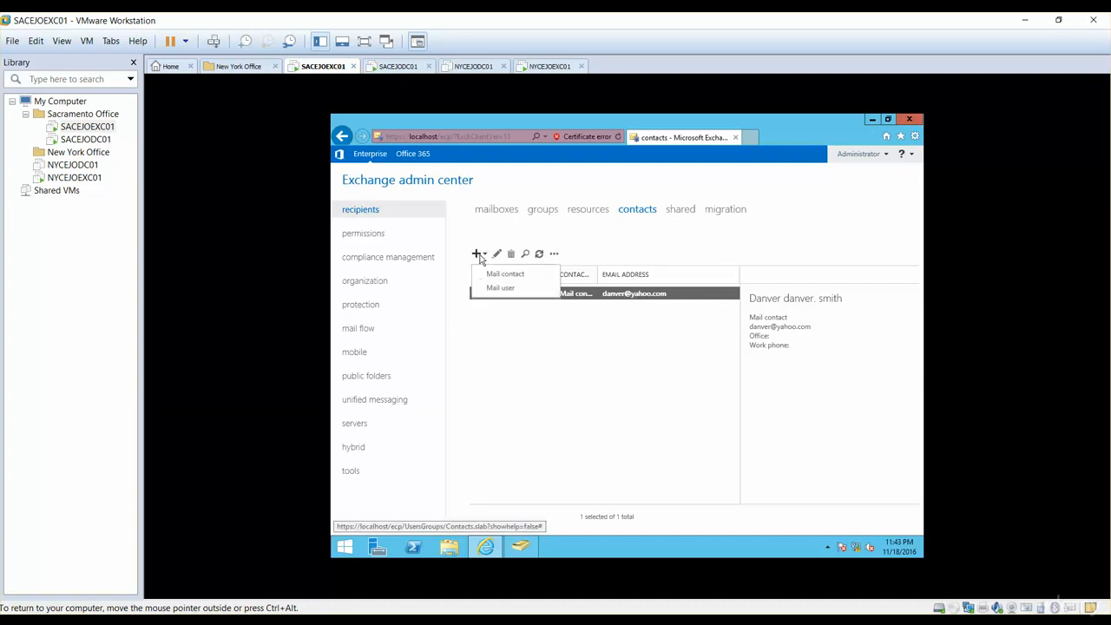
pyautogui.click(497, 288)
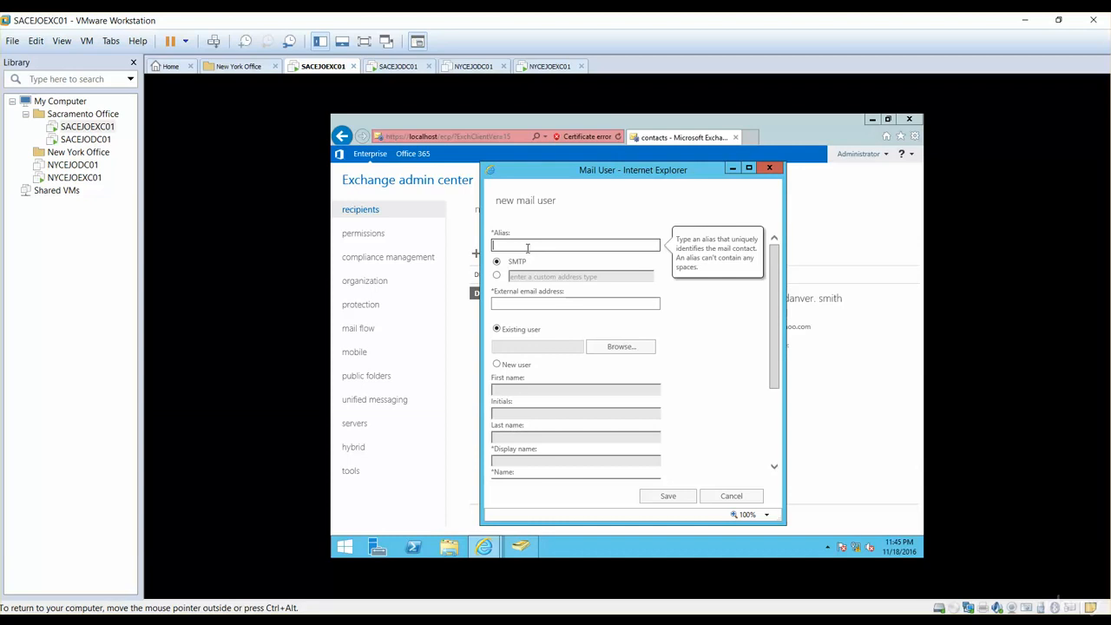
pyautogui.write('ceo')
pyautogui.press('Tab')
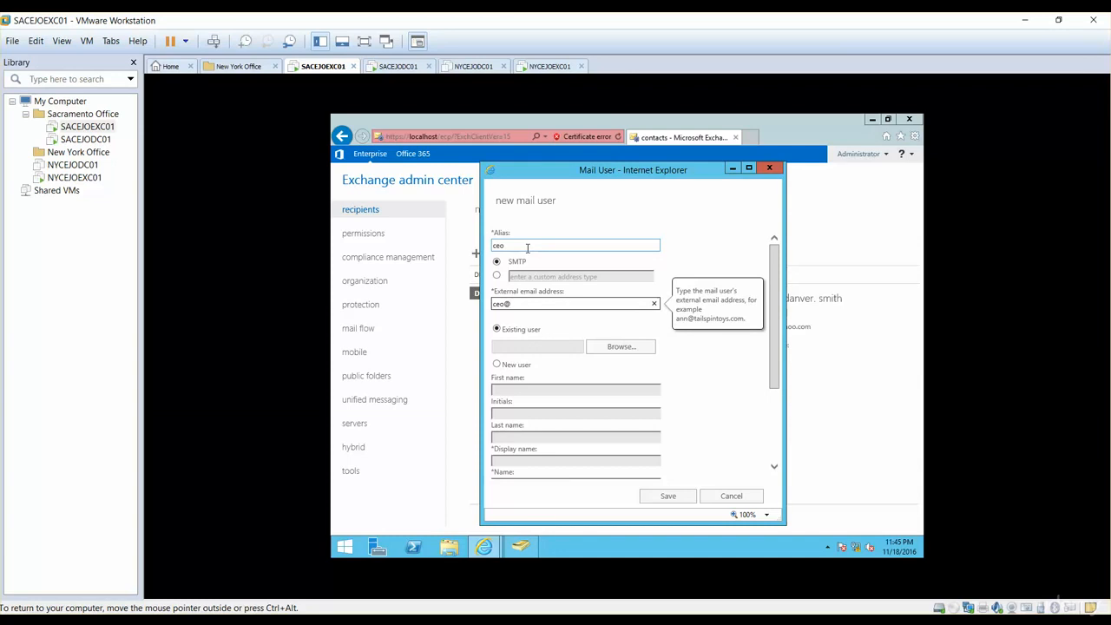
pyautogui.moveTo(775, 356); pyautogui.dragTo(771, 309)
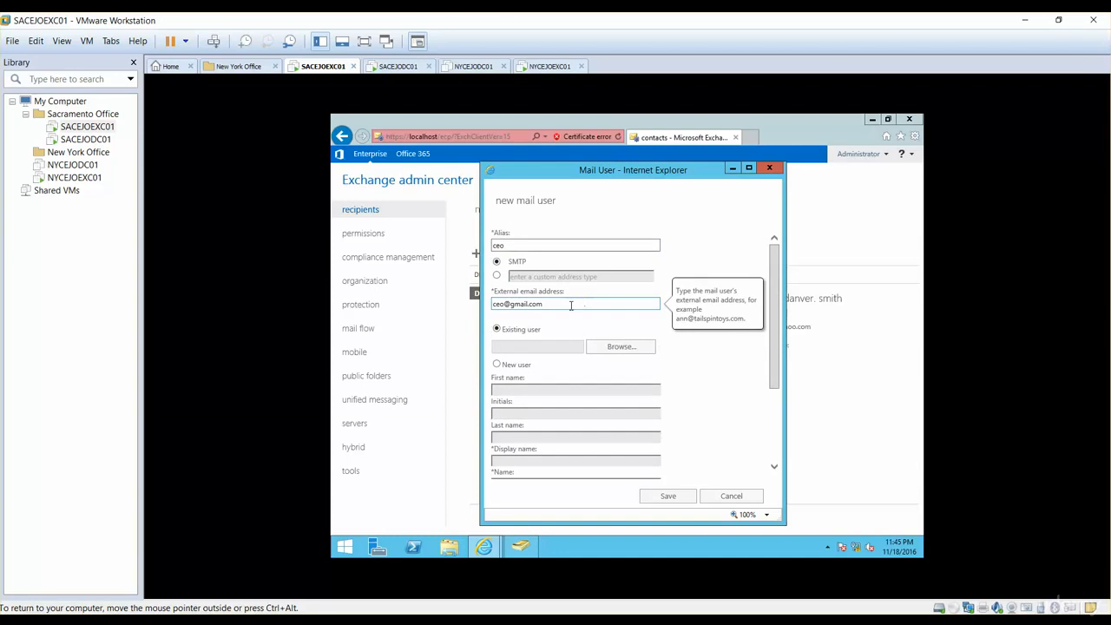
# - Try to save the new mail user without choosing an existing user
pyautogui.moveTo(772, 350); pyautogui.dragTo(794, 459)
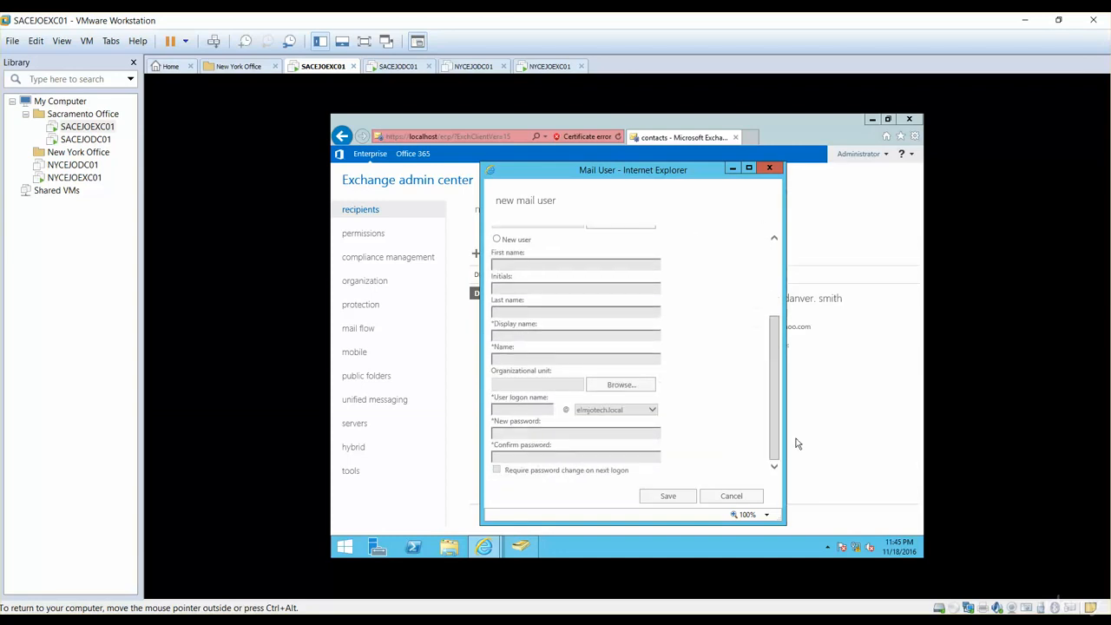
pyautogui.click(673, 499)
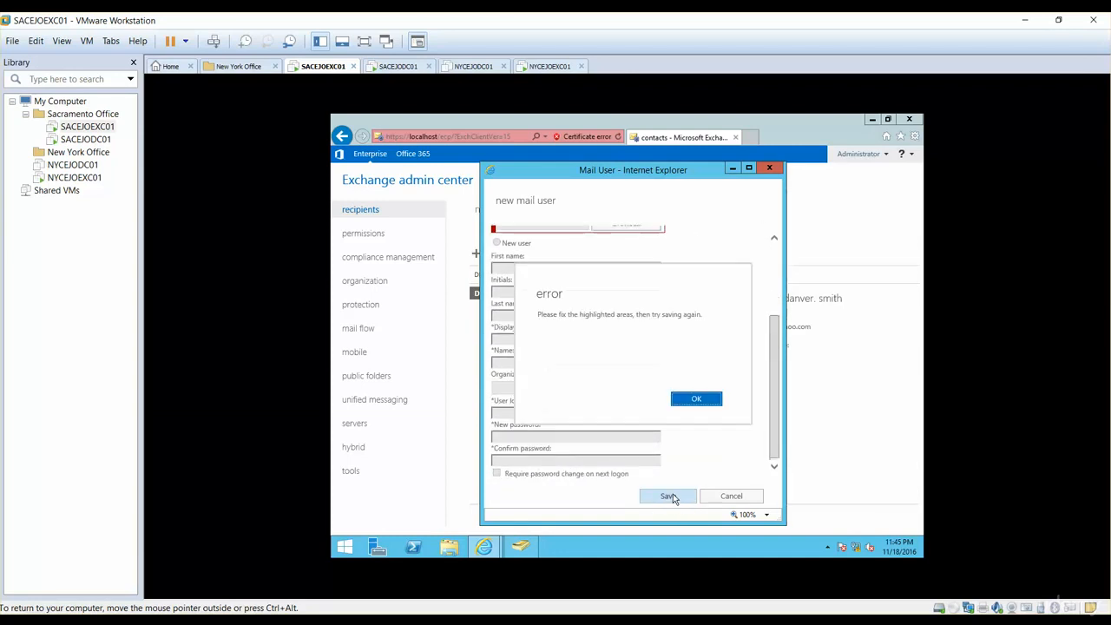
pyautogui.click(720, 404)
pyautogui.scroll(3, 779, 421)
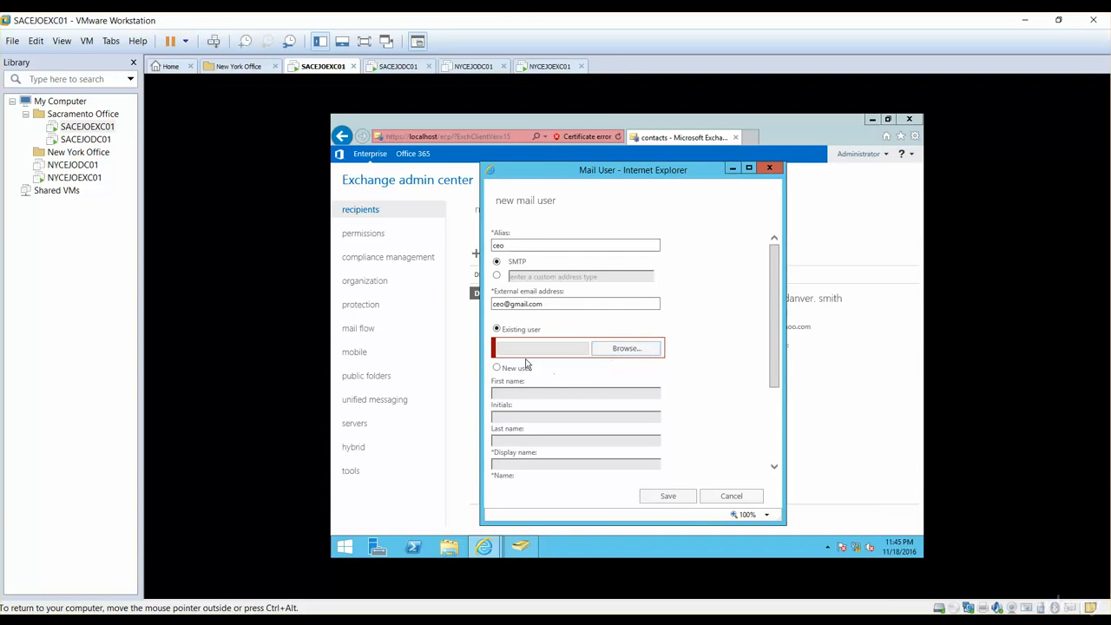
# - Assign the existing user from the ELMJOTECH IT department unit to the mail user and save it
pyautogui.click(626, 348)
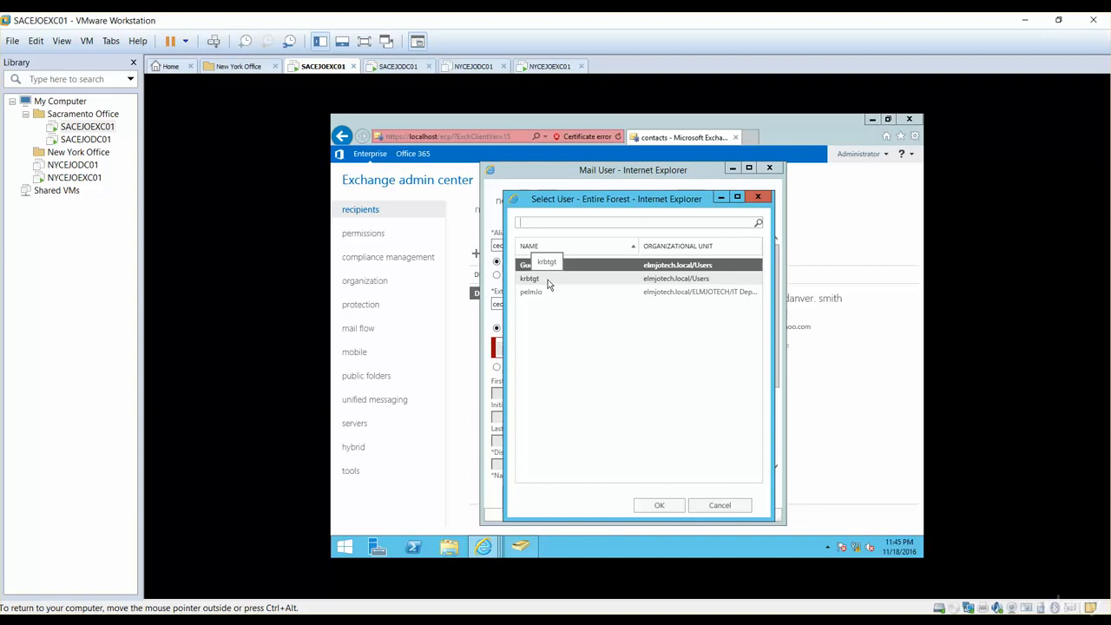
pyautogui.click(546, 293)
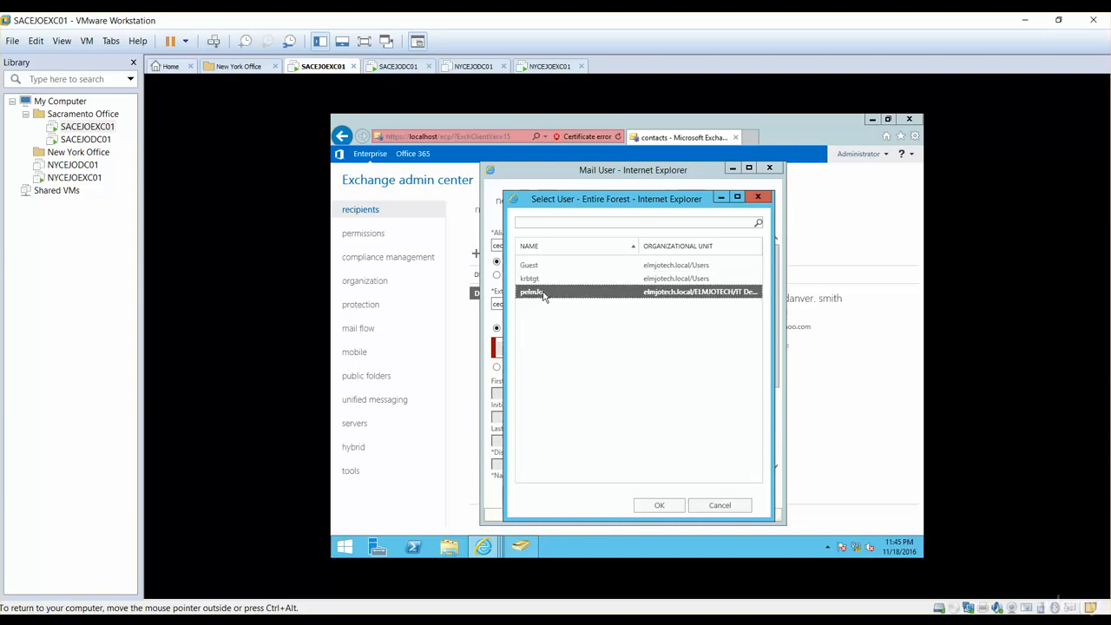
pyautogui.click(651, 507)
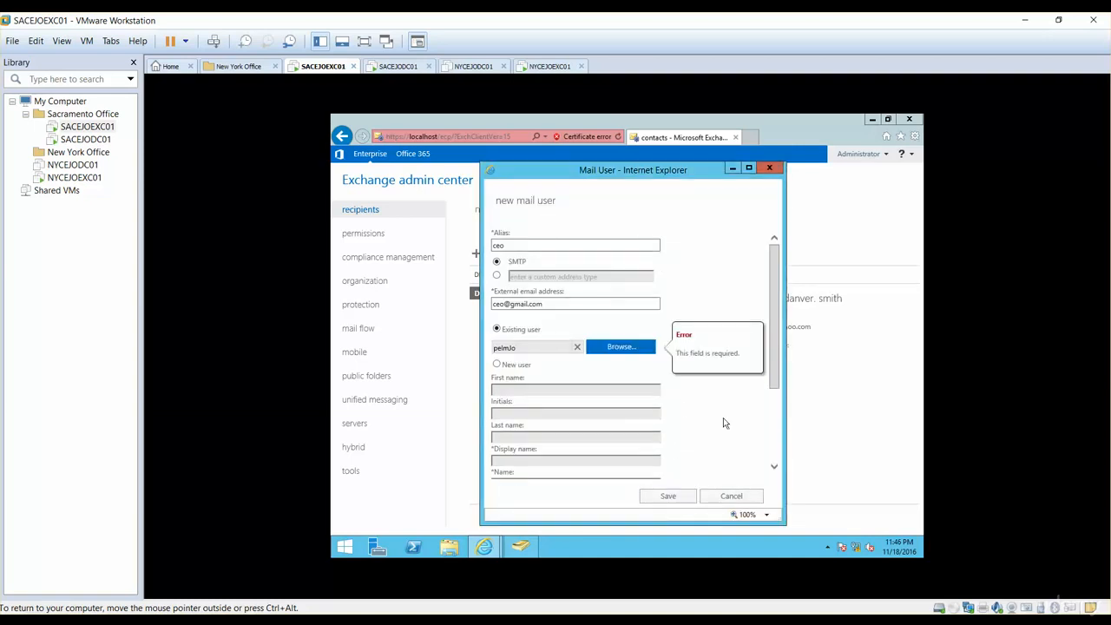
pyautogui.click(673, 494)
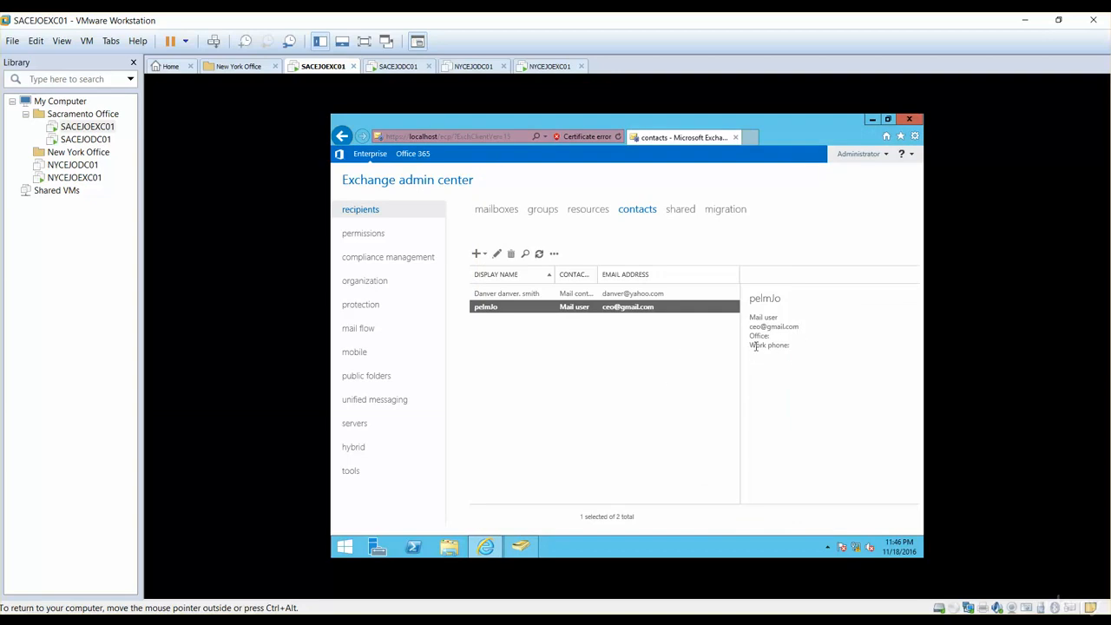
# - Open the mail flow delivery options in the mailbox features of the Desktop Support user mailbox
pyautogui.moveTo(749, 298); pyautogui.dragTo(812, 302)
pyautogui.click(502, 211)
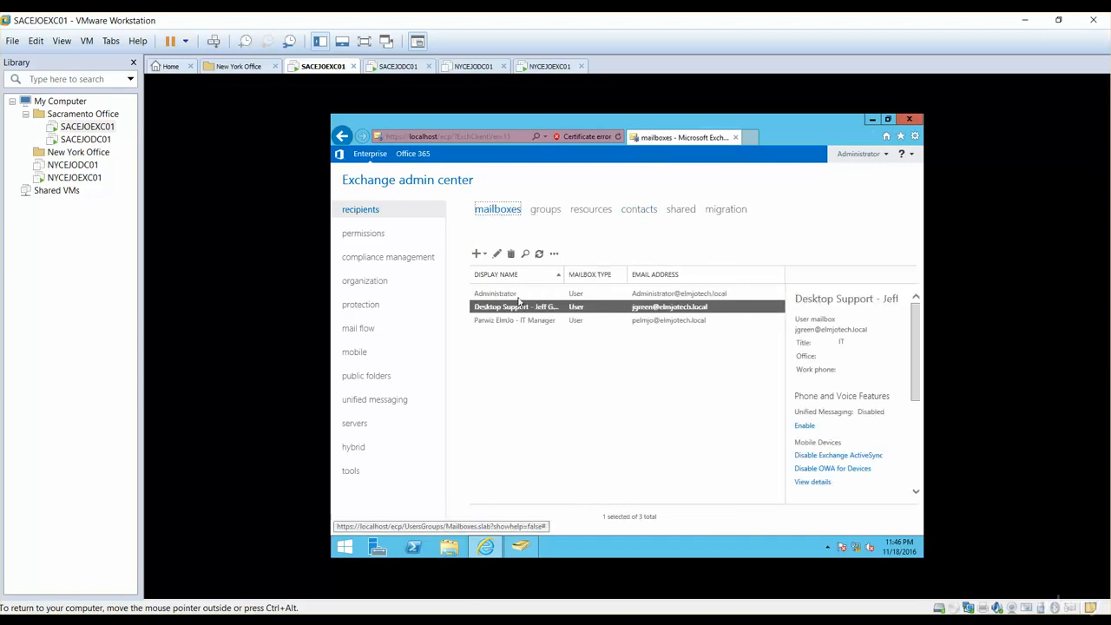
pyautogui.click(497, 254)
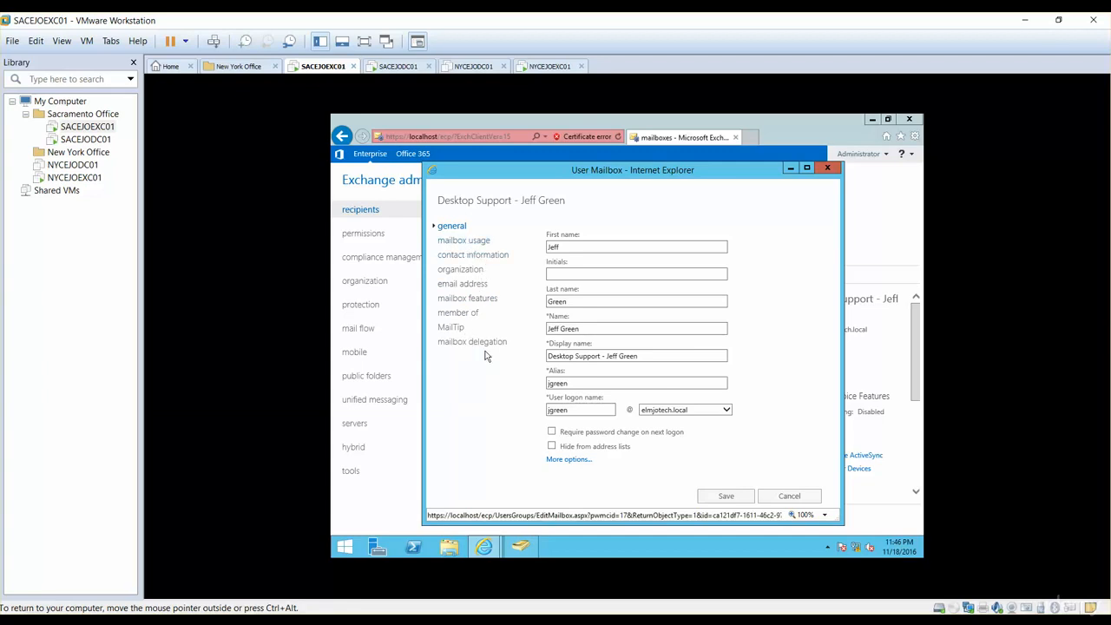
pyautogui.click(467, 299)
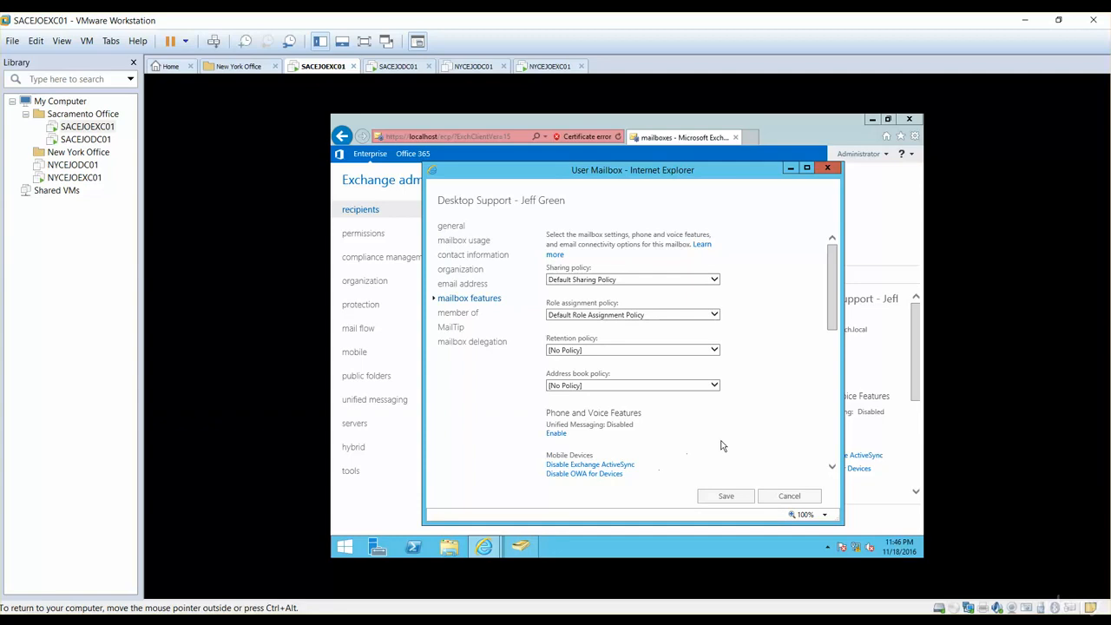
pyautogui.moveTo(839, 323); pyautogui.dragTo(839, 451)
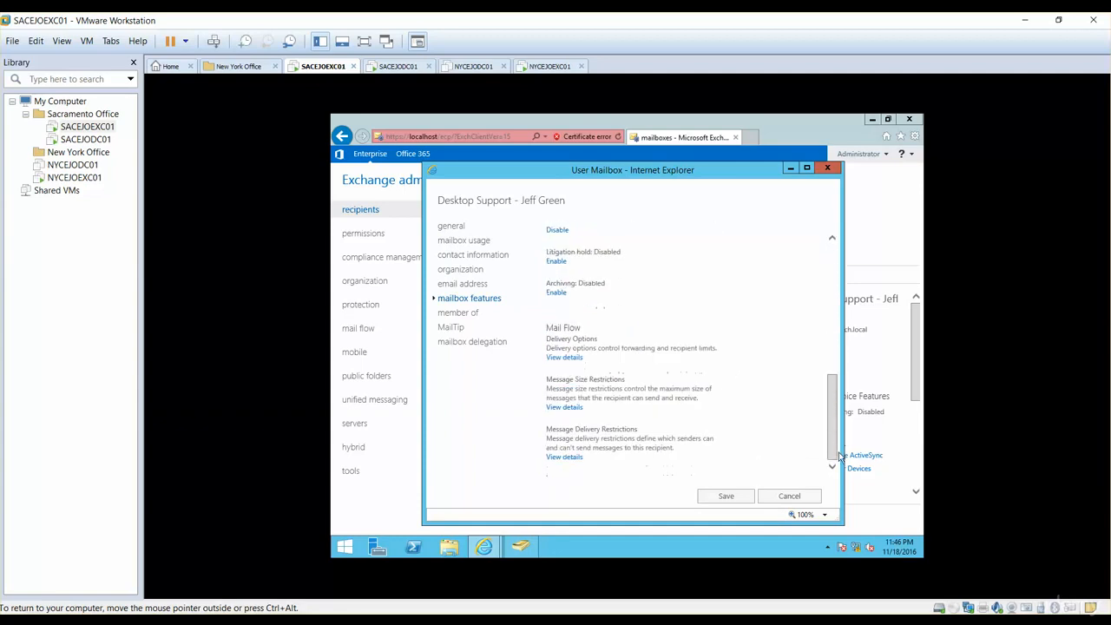
pyautogui.click(564, 357)
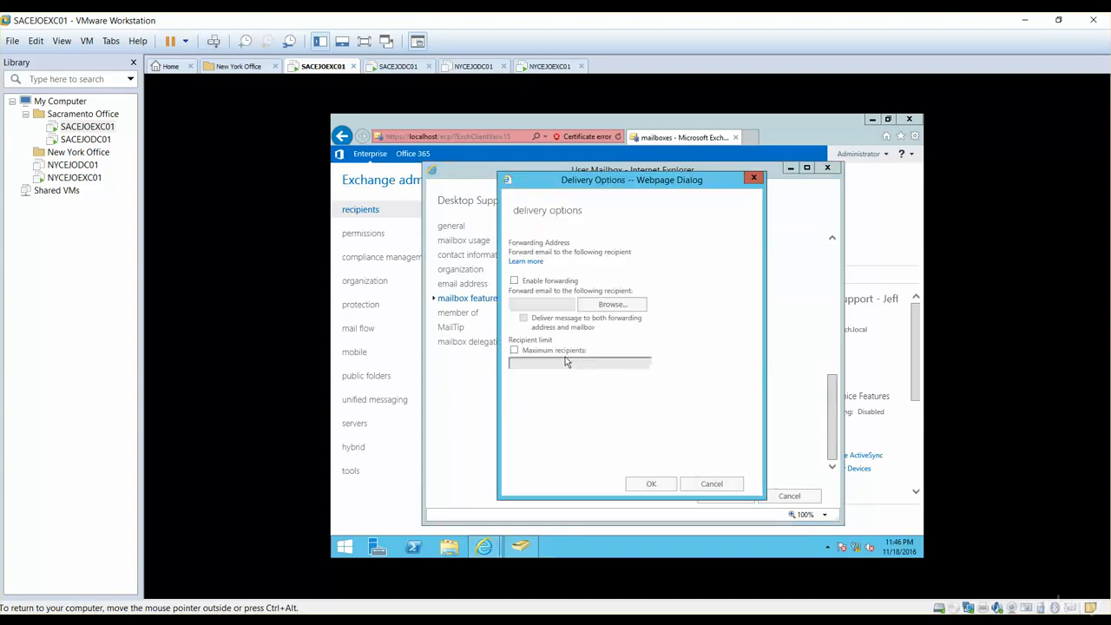
# - Enable forwarding from the Desktop Support mailbox to the mail user with alias ceo and save the mailbox
pyautogui.click(514, 281)
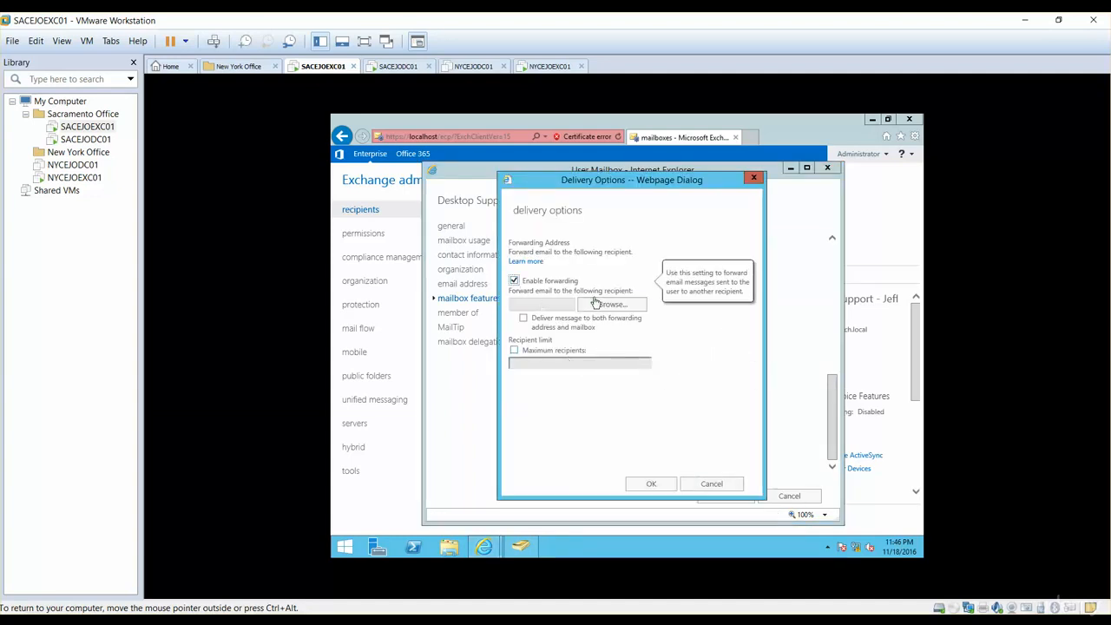
pyautogui.click(617, 308)
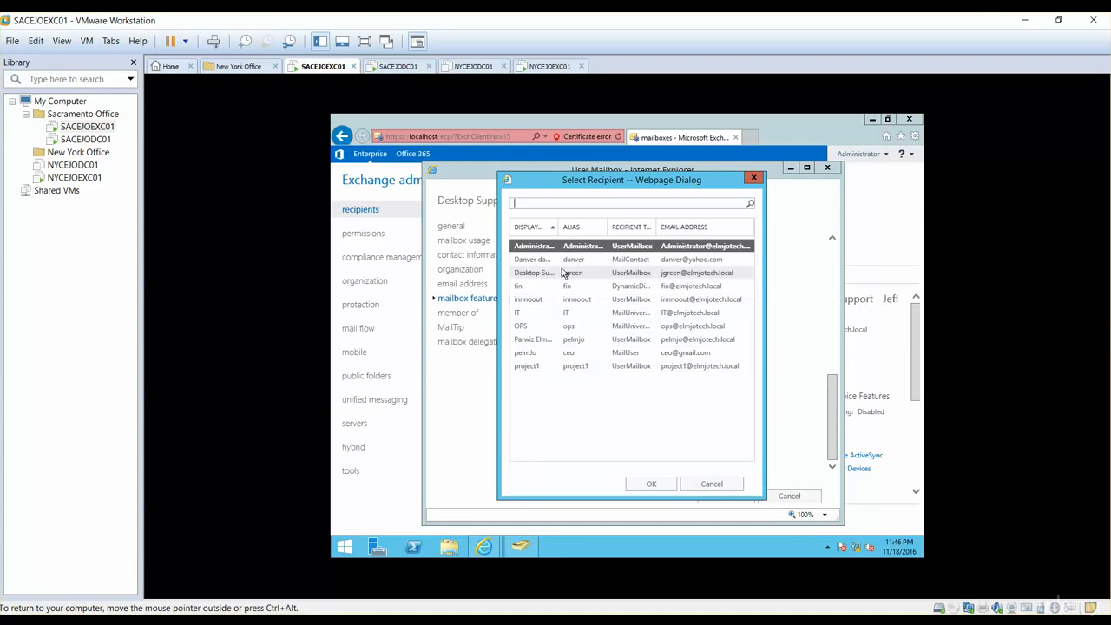
pyautogui.moveTo(559, 231); pyautogui.dragTo(593, 228)
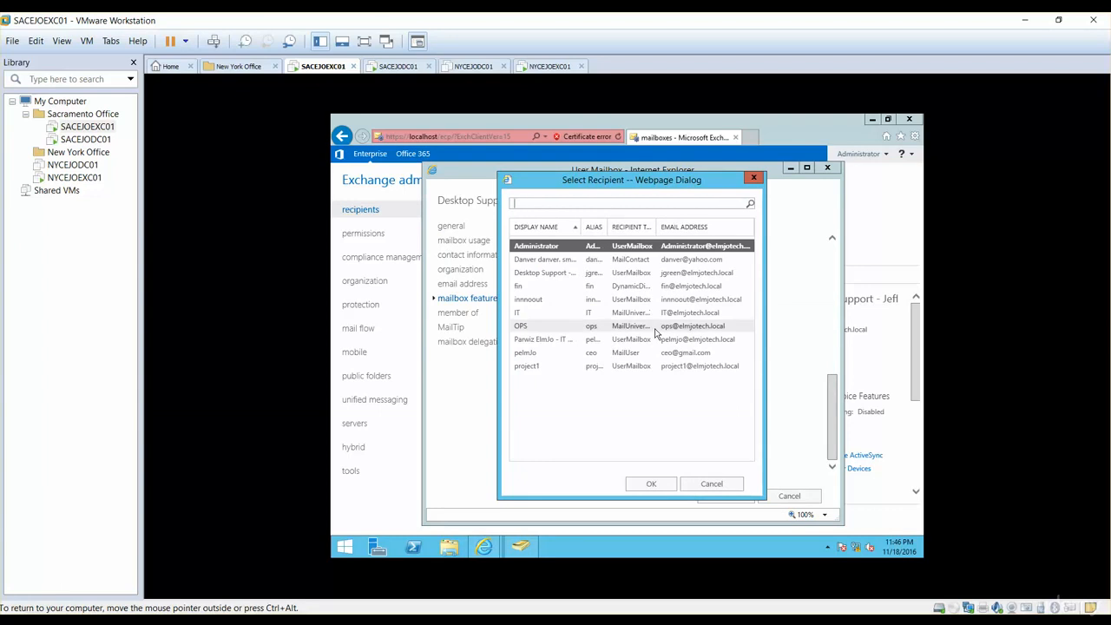
pyautogui.click(616, 353)
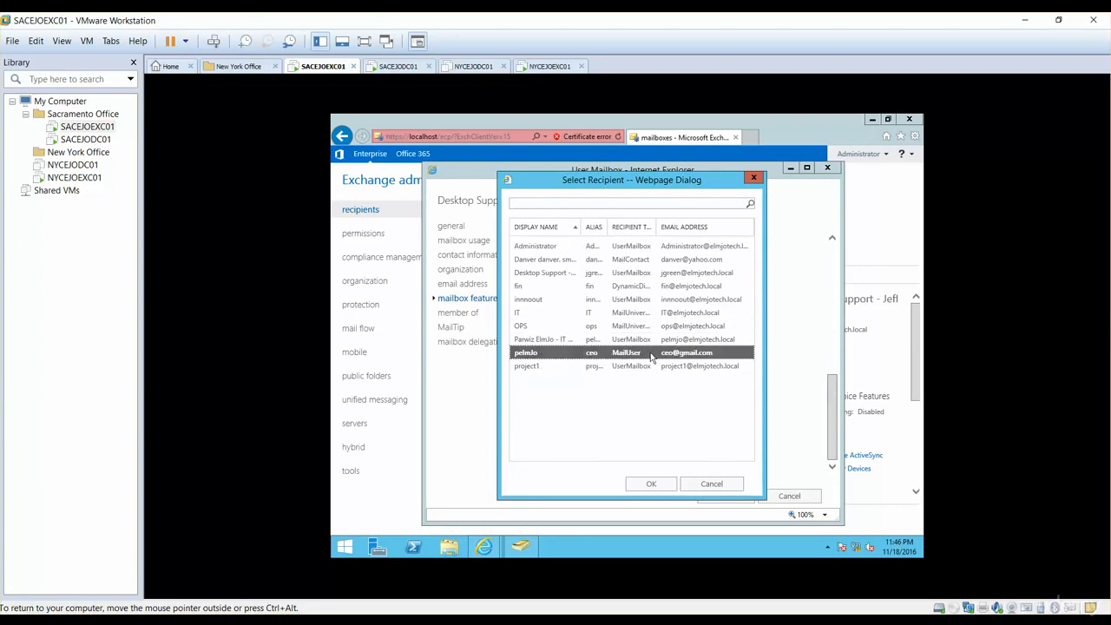
pyautogui.click(642, 491)
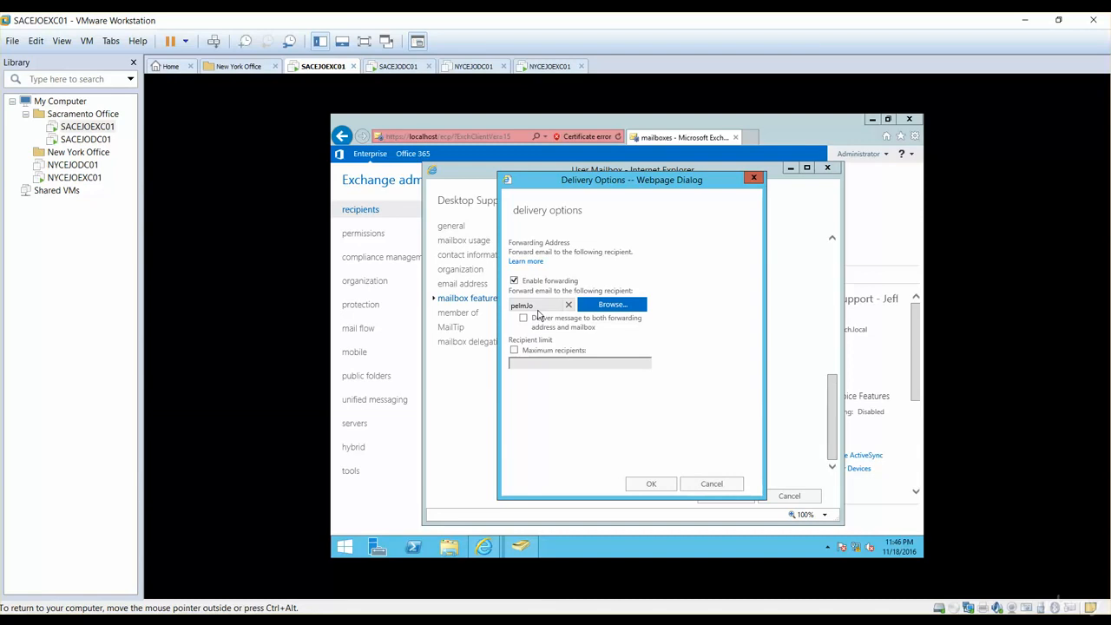
pyautogui.click(651, 485)
pyautogui.click(726, 496)
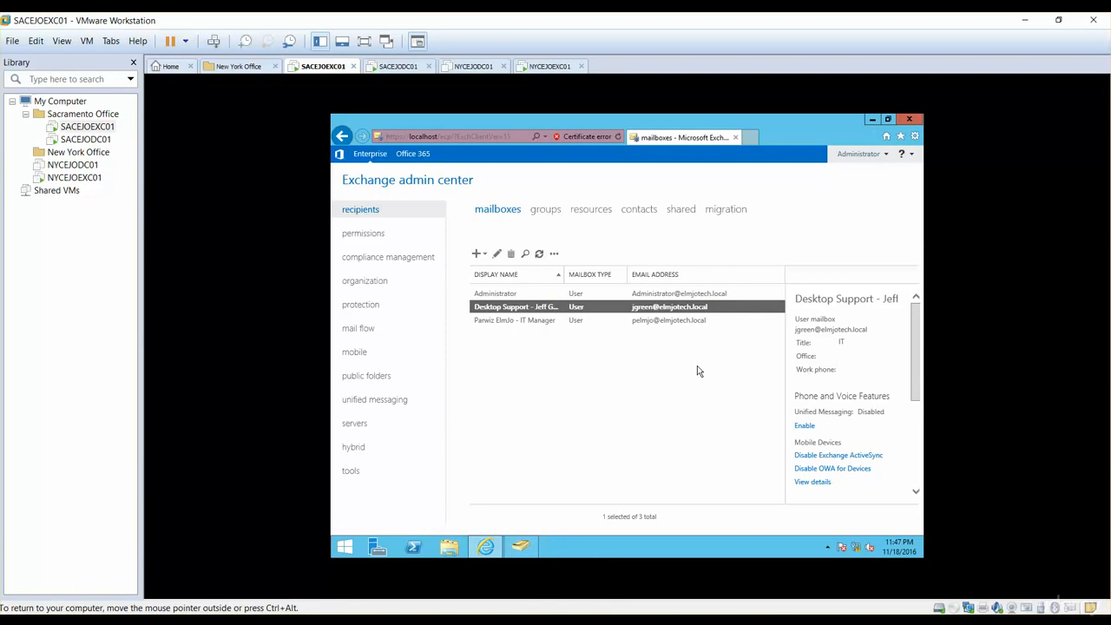
# - Return to the contacts list and view the types of contact that can be created
pyautogui.click(638, 210)
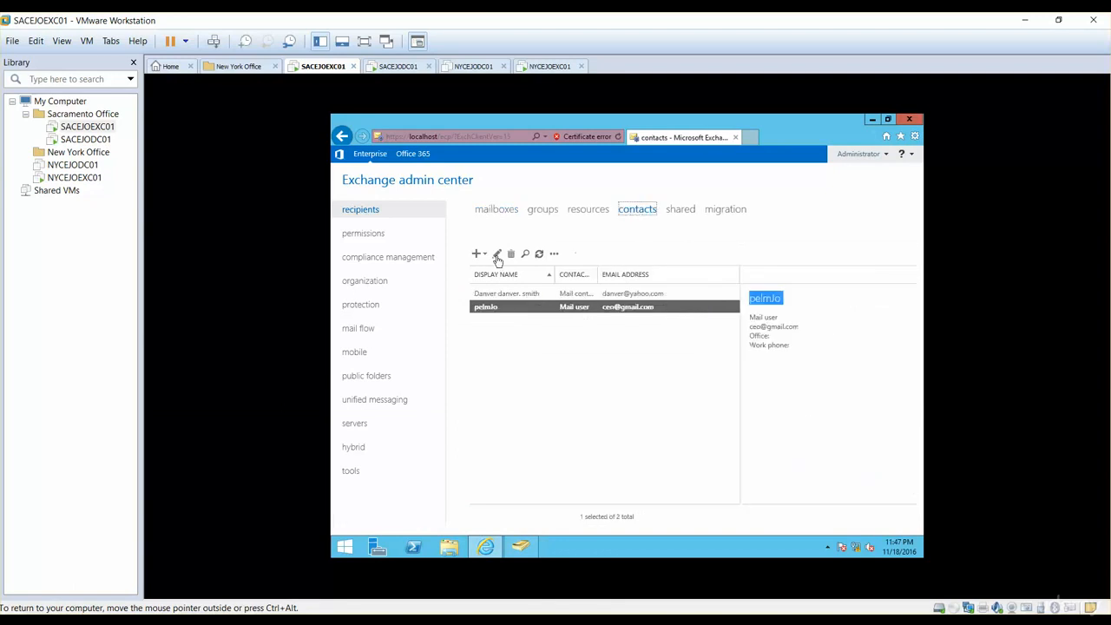
pyautogui.click(484, 253)
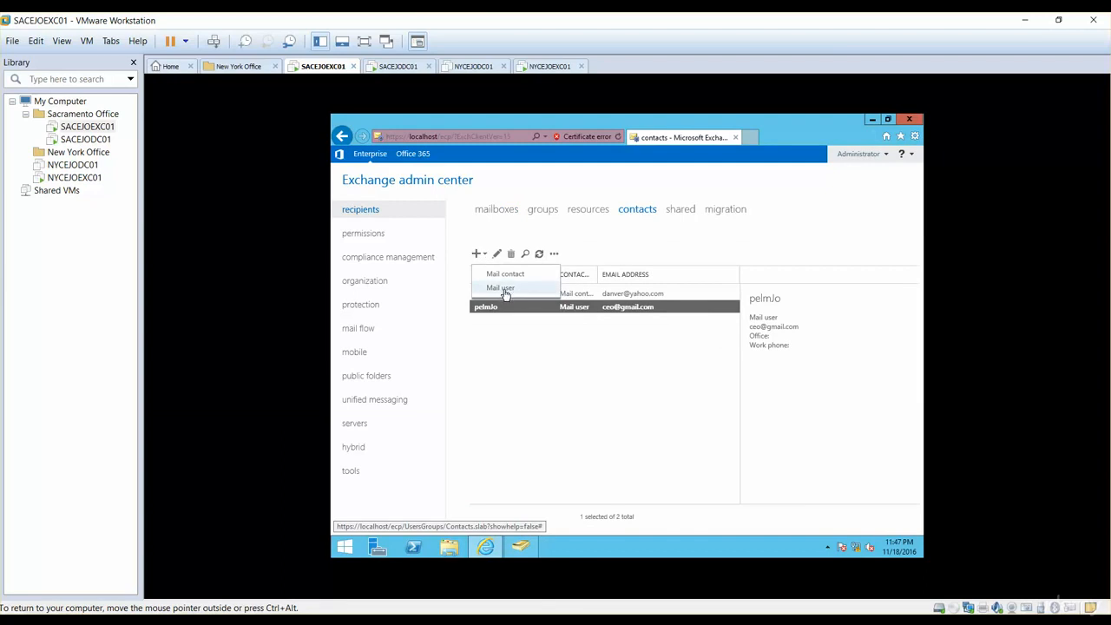
pyautogui.click(509, 345)
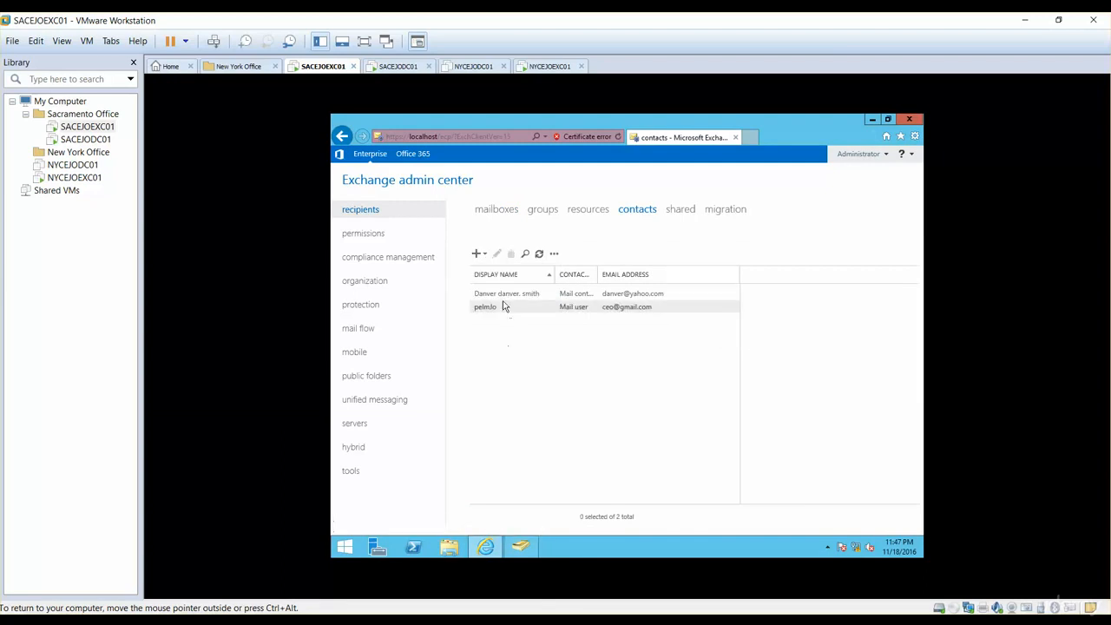
pyautogui.click(479, 254)
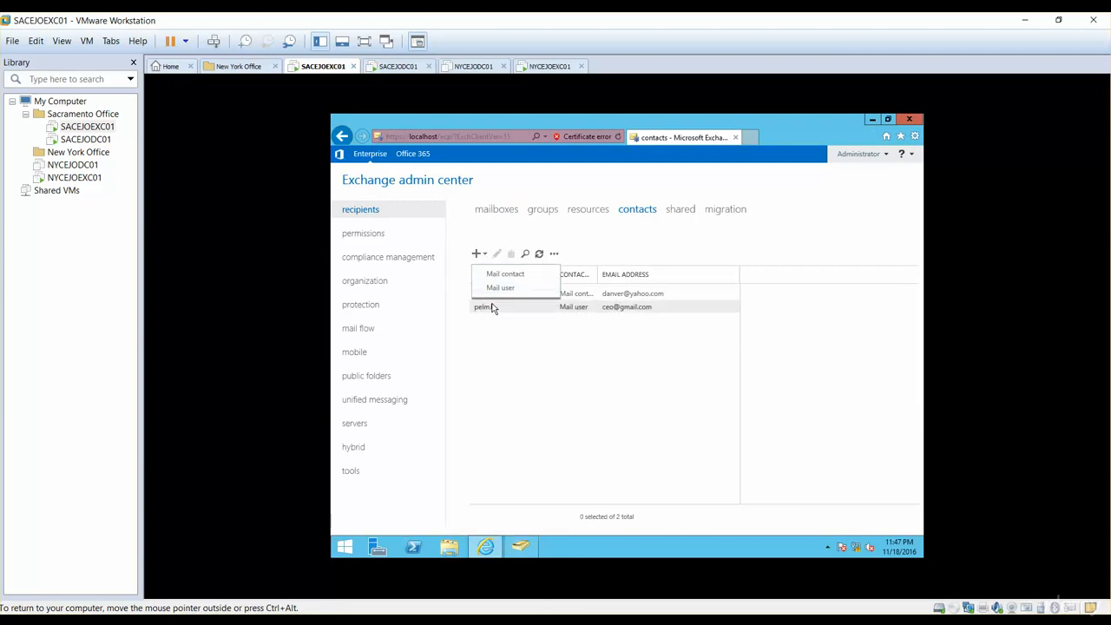
pyautogui.click(496, 355)
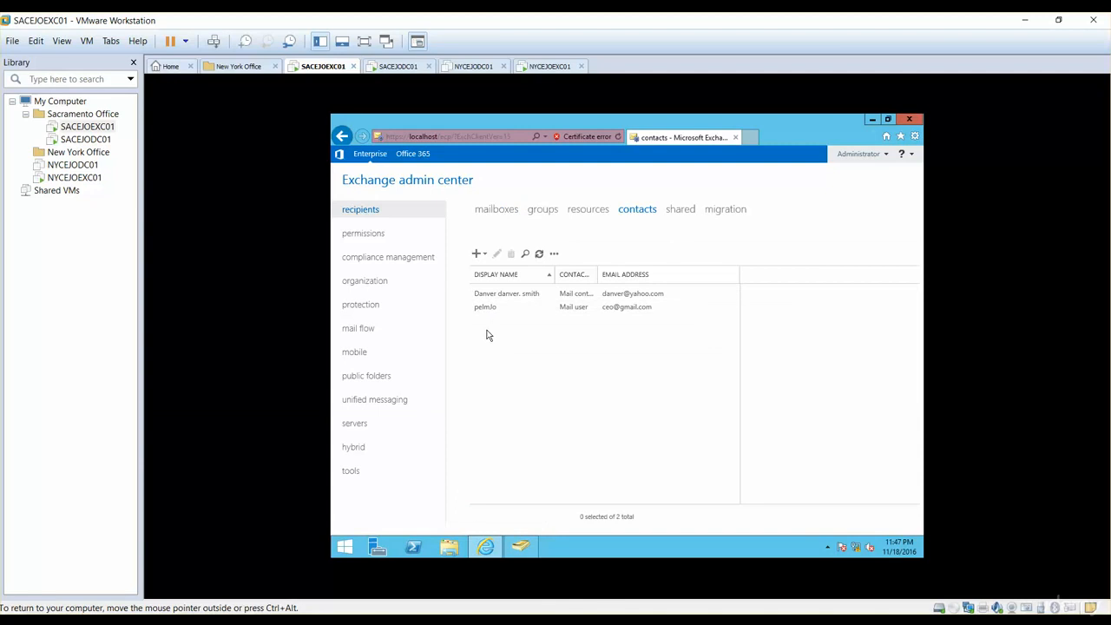